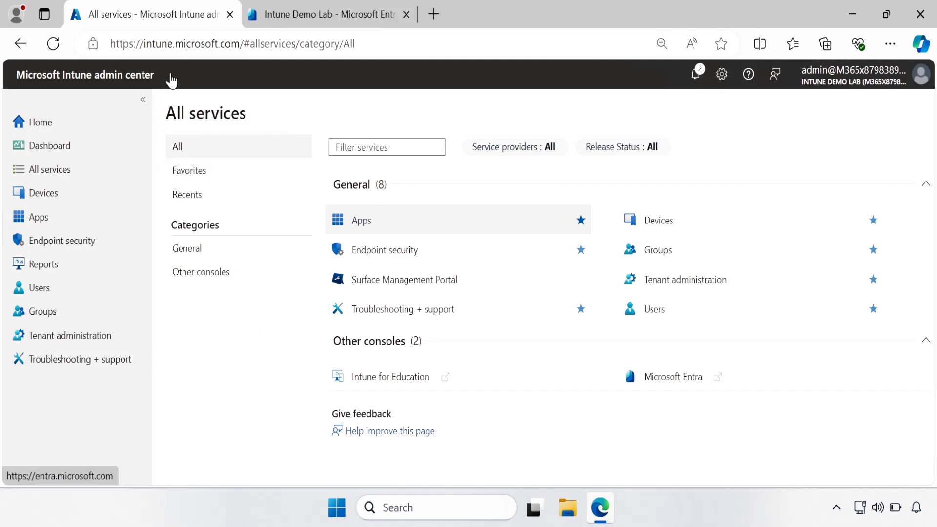
- Find CmpDemoUser in the Intune Users list and view the user's assigned licenses (none found)
{"action": "left_click", "coordinate": [39, 287]}
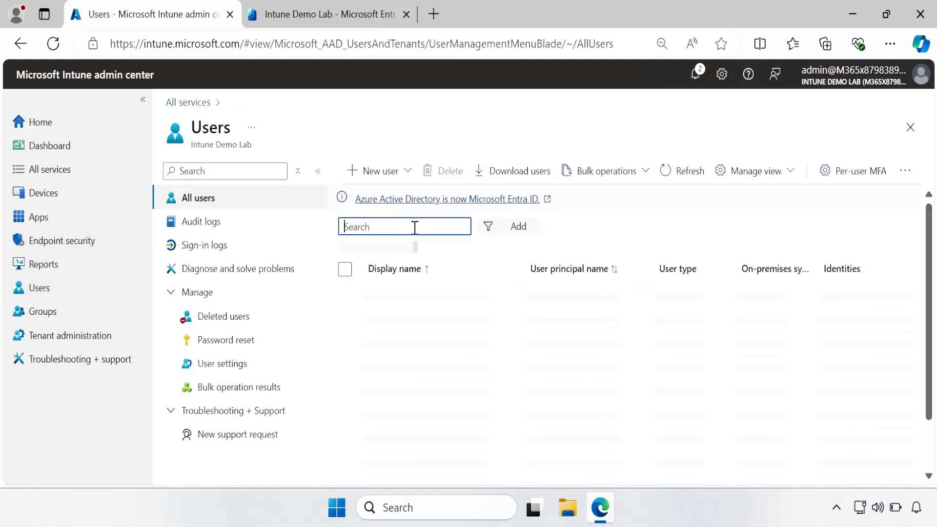
{"action": "left_click", "coordinate": [414, 227]}
{"action": "key", "text": "Down"}
{"action": "key", "text": "Return"}
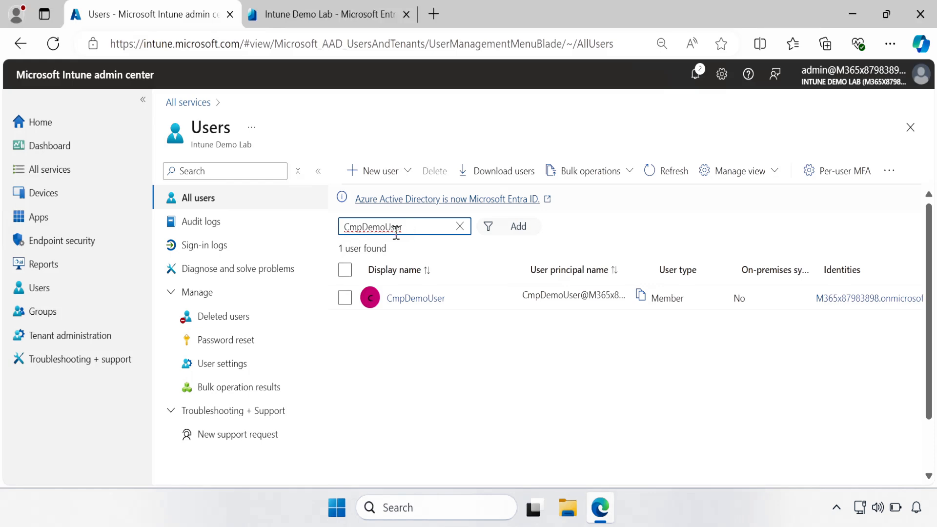
{"action": "left_click", "coordinate": [417, 301]}
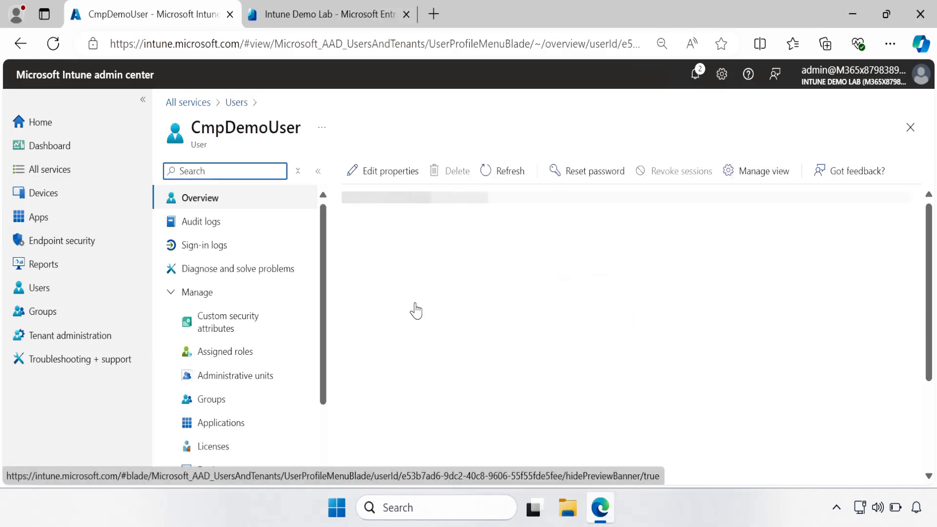
{"action": "scroll", "coordinate": [323, 344], "scroll_direction": "down", "scroll_amount": 2}
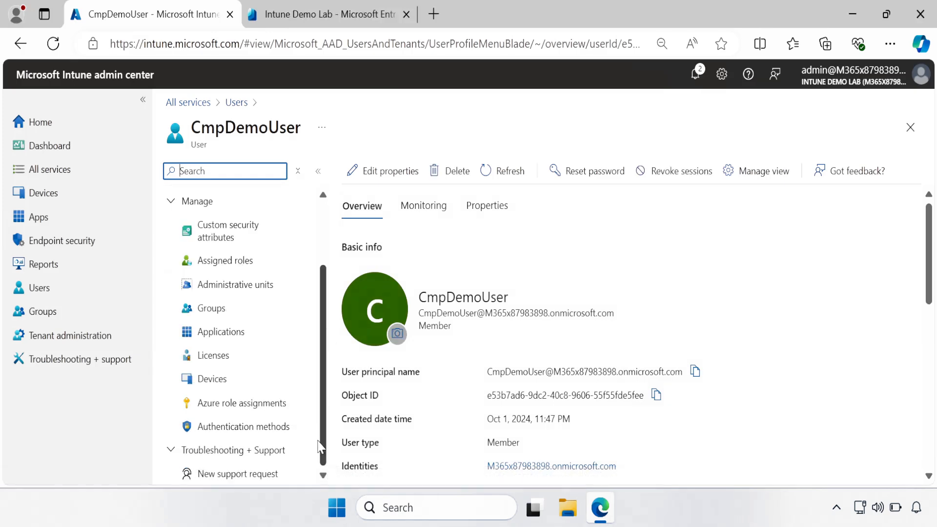
{"action": "left_click", "coordinate": [217, 356]}
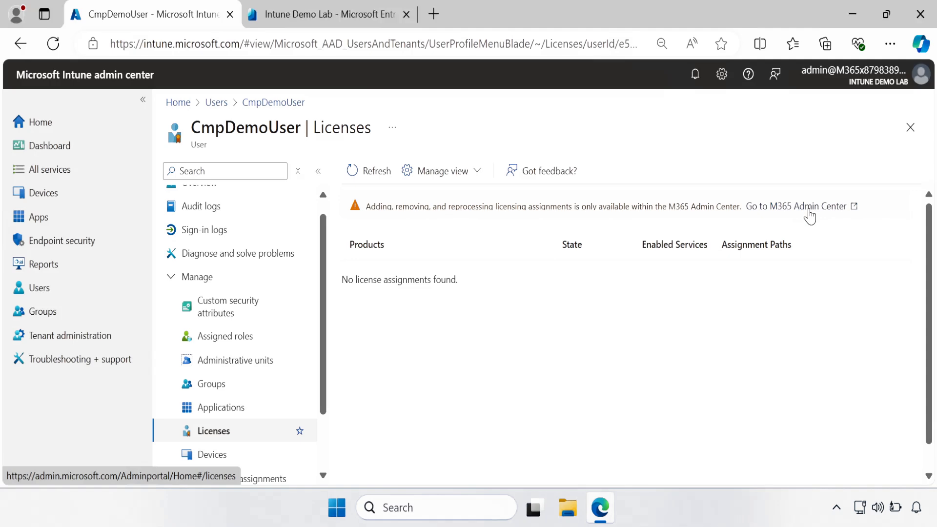
- In Entra's All users list, find CmpDemoUser and view the user's assigned licenses (none found)
{"action": "left_click", "coordinate": [338, 22]}
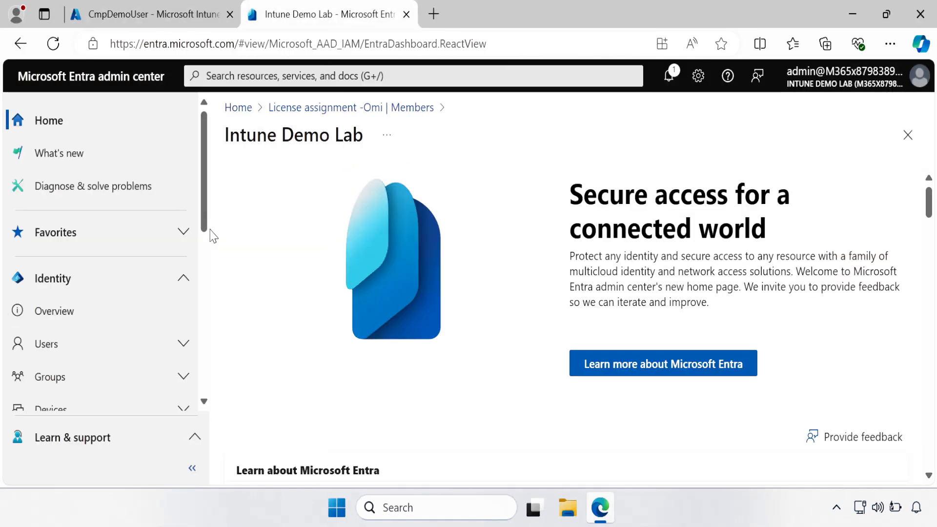
{"action": "left_click_drag", "start_coordinate": [204, 228], "coordinate": [204, 266]}
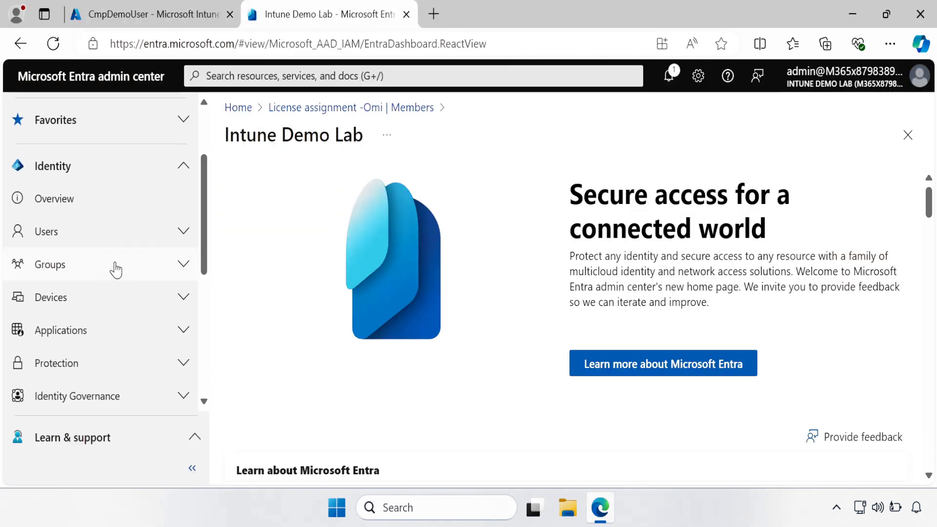
{"action": "left_click", "coordinate": [47, 237]}
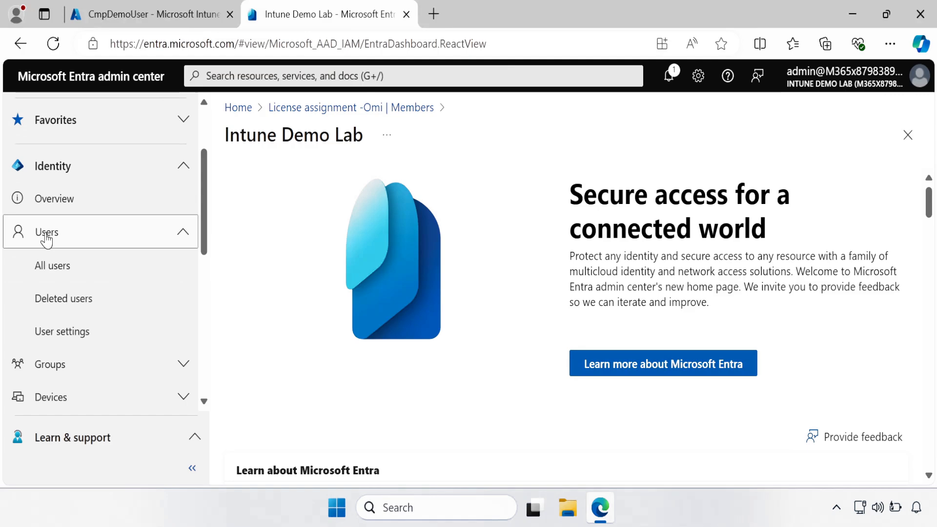
{"action": "left_click", "coordinate": [53, 270]}
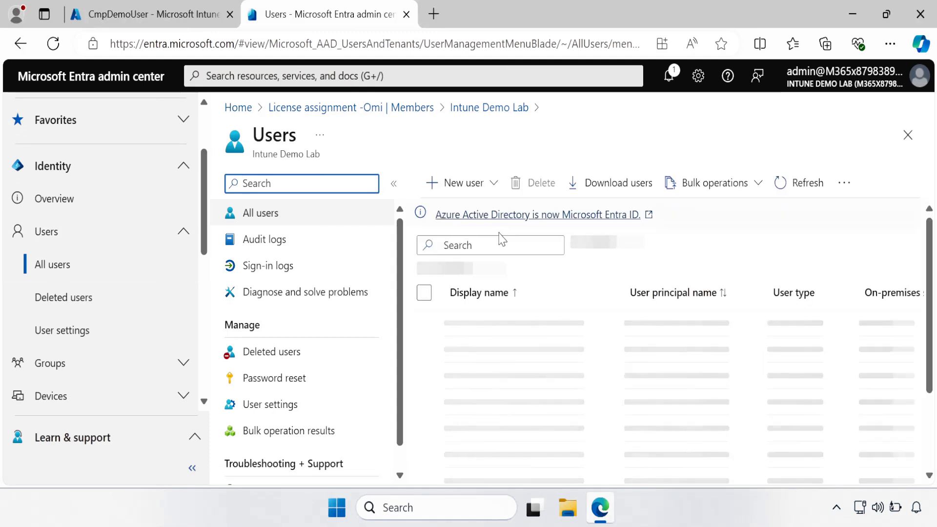
{"action": "left_click", "coordinate": [493, 245]}
{"action": "type", "text": "CmpDemoUser"}
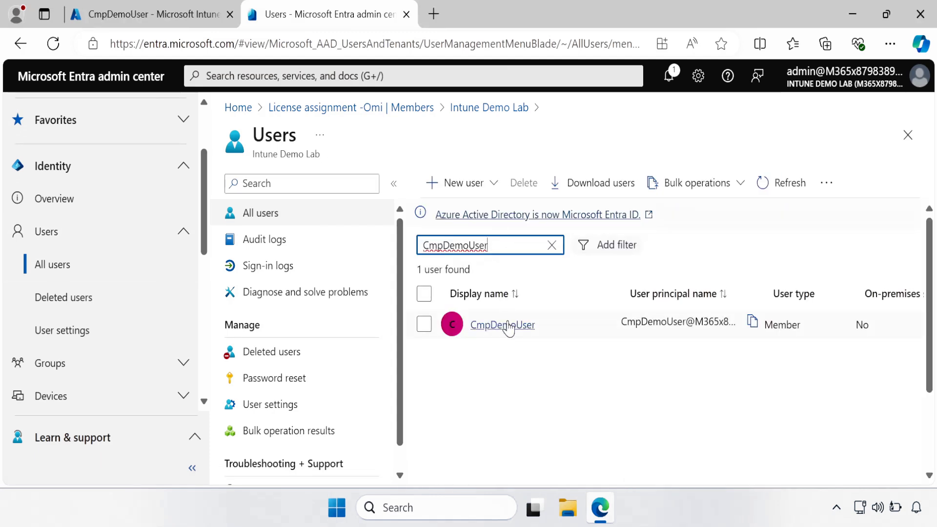
{"action": "left_click", "coordinate": [508, 327]}
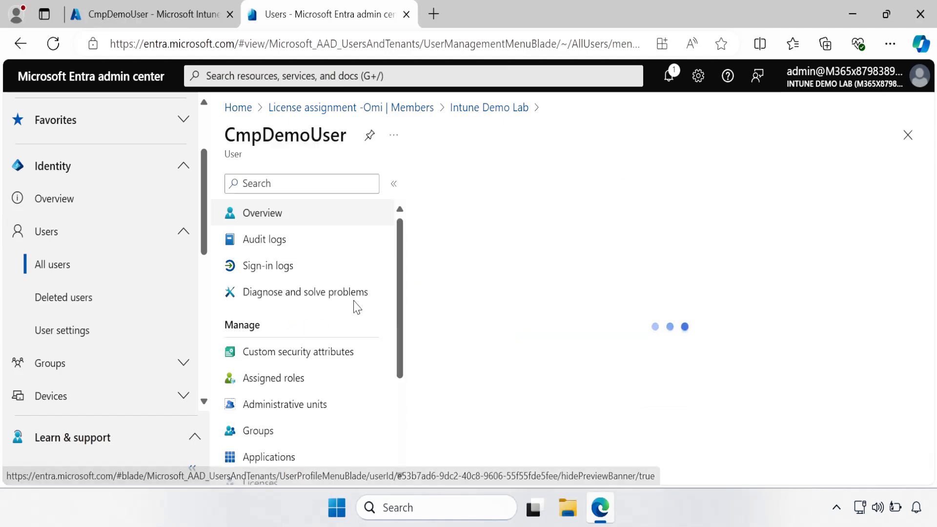
{"action": "left_click_drag", "start_coordinate": [402, 282], "coordinate": [398, 356]}
{"action": "left_click", "coordinate": [267, 352]}
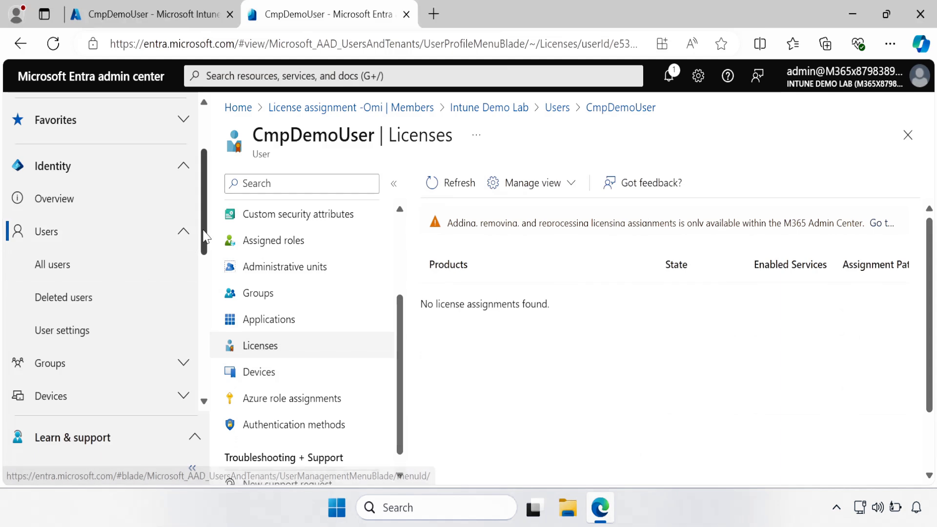
{"action": "scroll", "coordinate": [205, 236], "scroll_direction": "down", "scroll_amount": 2}
- In Entra's All groups list, search CmpDemo, and view CmpDemo_Group's assigned licenses (none found)
{"action": "left_click", "coordinate": [120, 301]}
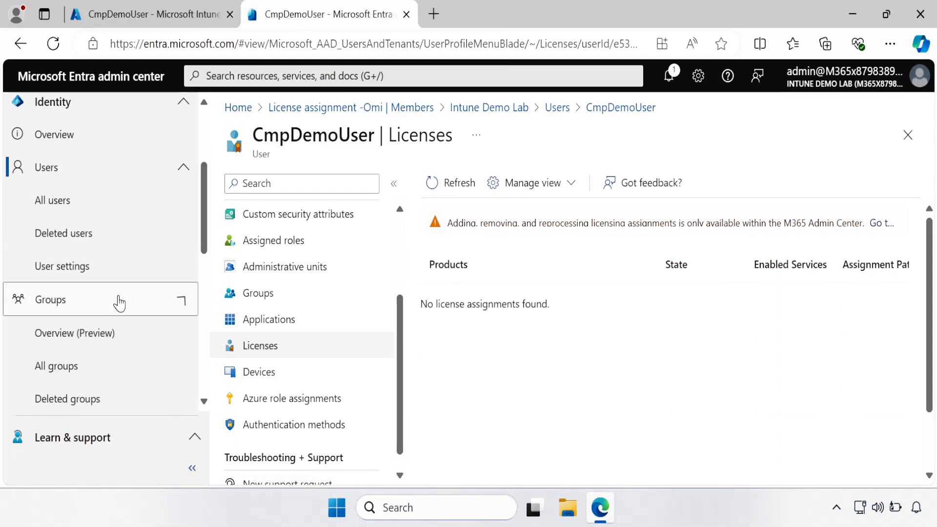
{"action": "left_click", "coordinate": [59, 366]}
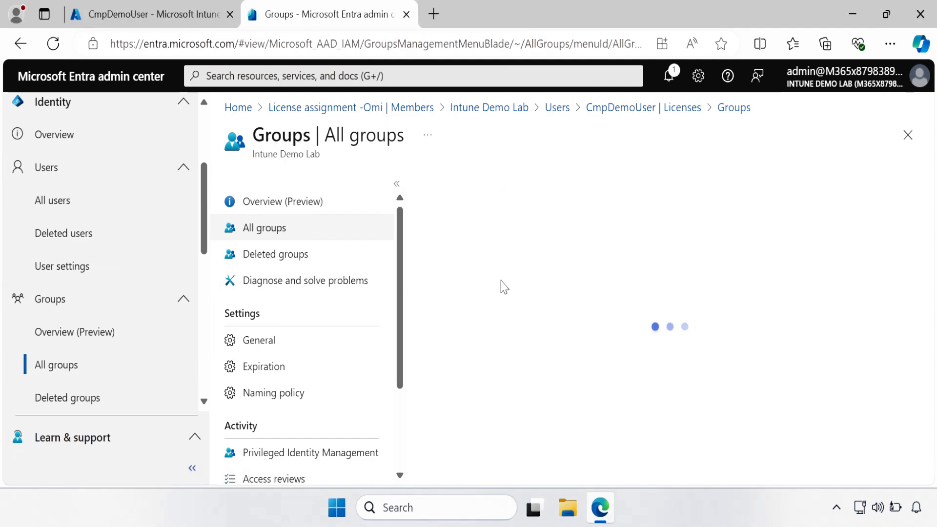
{"action": "left_click", "coordinate": [503, 229]}
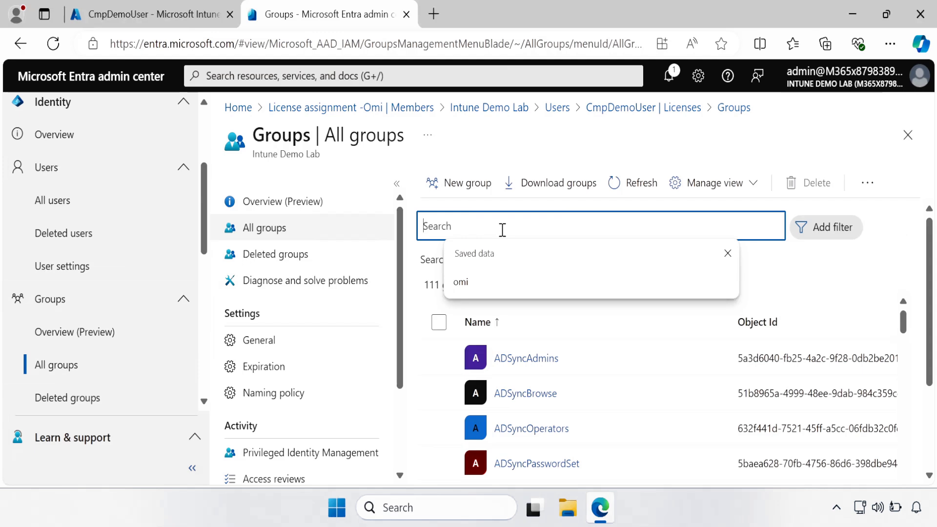
{"action": "type", "text": "CmpDemoUser"}
{"action": "key", "text": "BackSpace"}
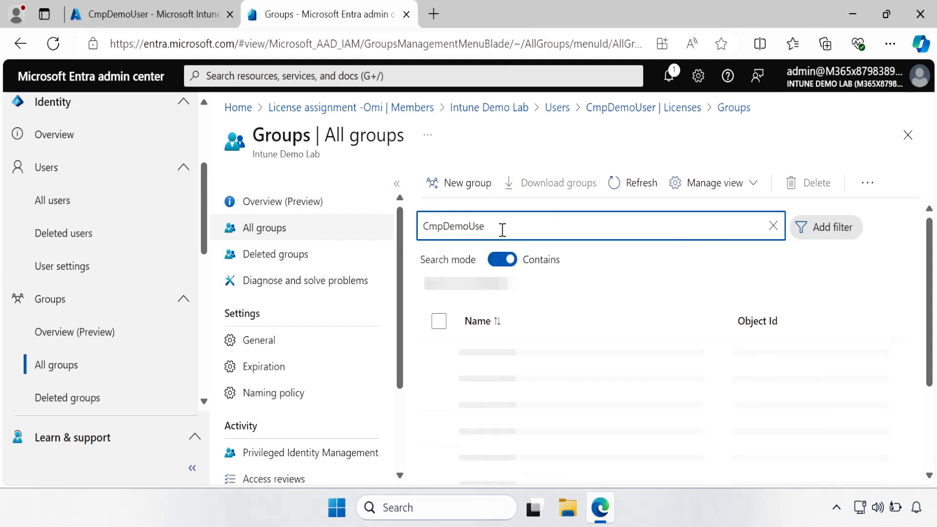
{"action": "key", "text": "BackSpace"}
{"action": "key", "text": "BackSpace"}
{"action": "key", "text": "BackSpace"}
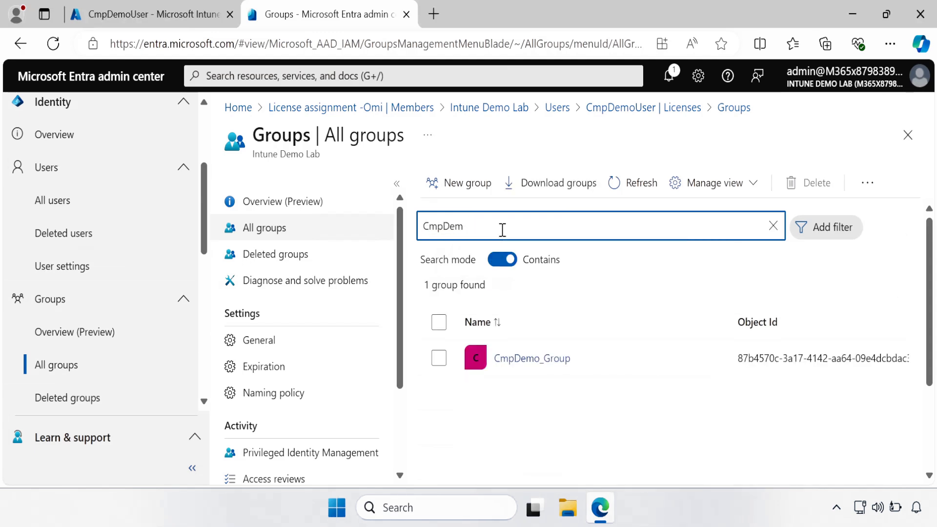
{"action": "left_click", "coordinate": [531, 358]}
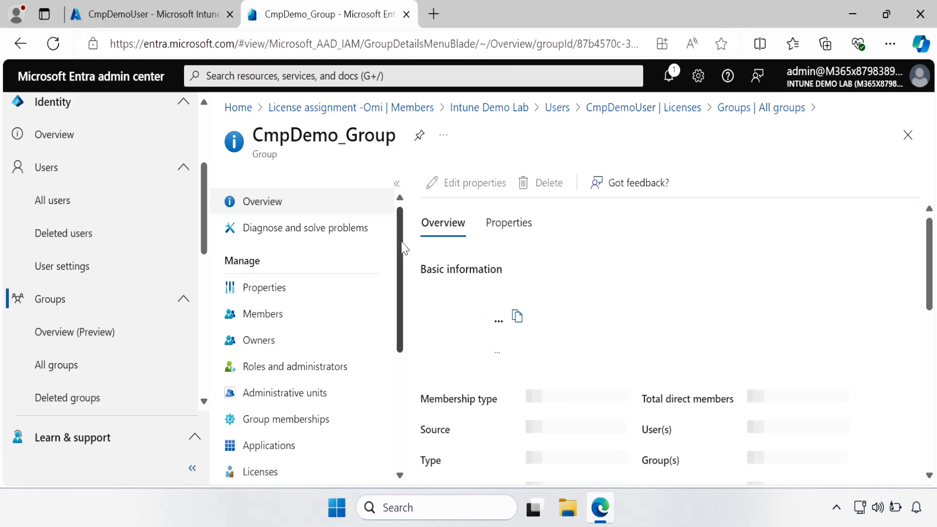
{"action": "left_click_drag", "start_coordinate": [400, 247], "coordinate": [398, 303]}
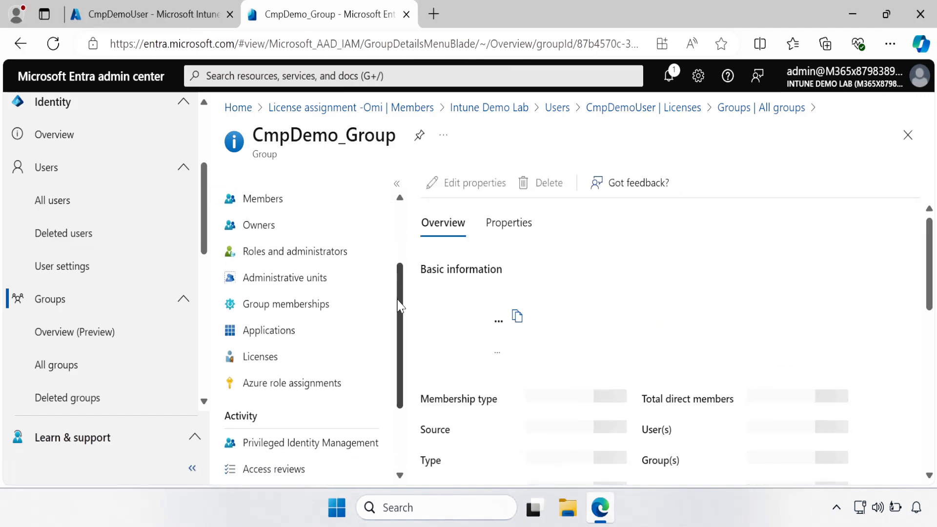
{"action": "left_click", "coordinate": [261, 359]}
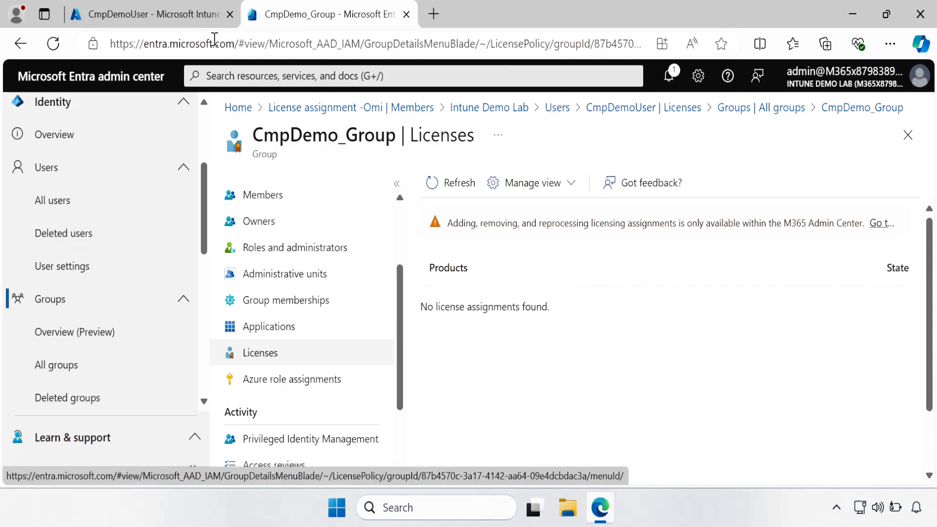
- Return to Intune, then view the Microsoft 365 E5 (no Teams) license details showing 19/20 assigned
{"action": "left_click", "coordinate": [154, 24]}
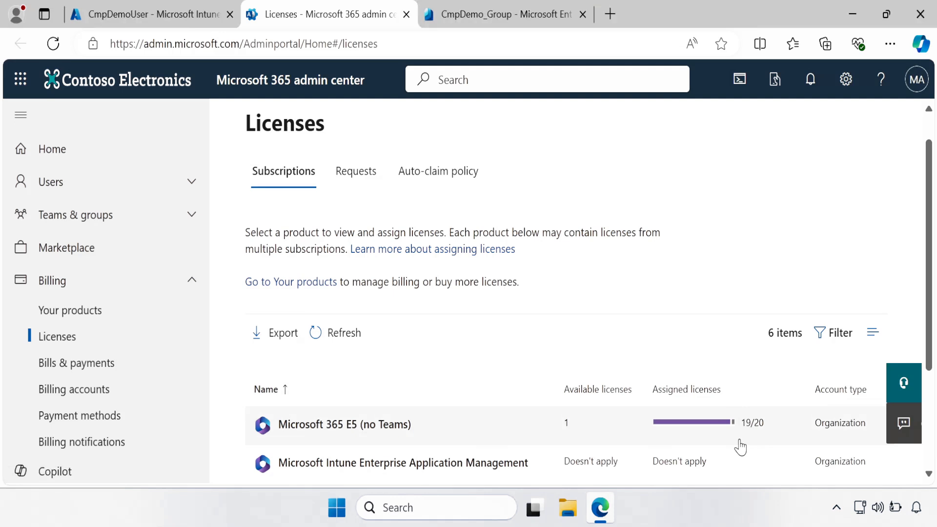
{"action": "scroll", "coordinate": [370, 432], "scroll_direction": "up", "scroll_amount": 1}
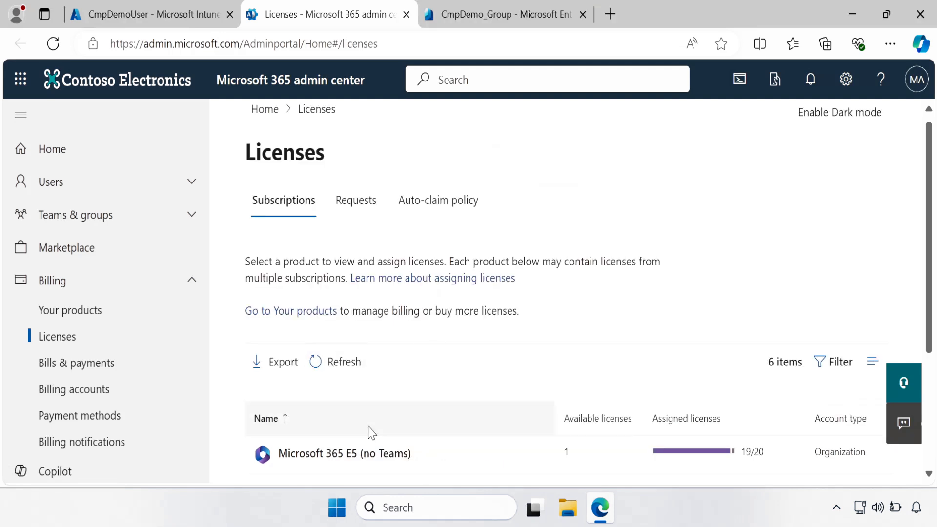
{"action": "left_click", "coordinate": [351, 454]}
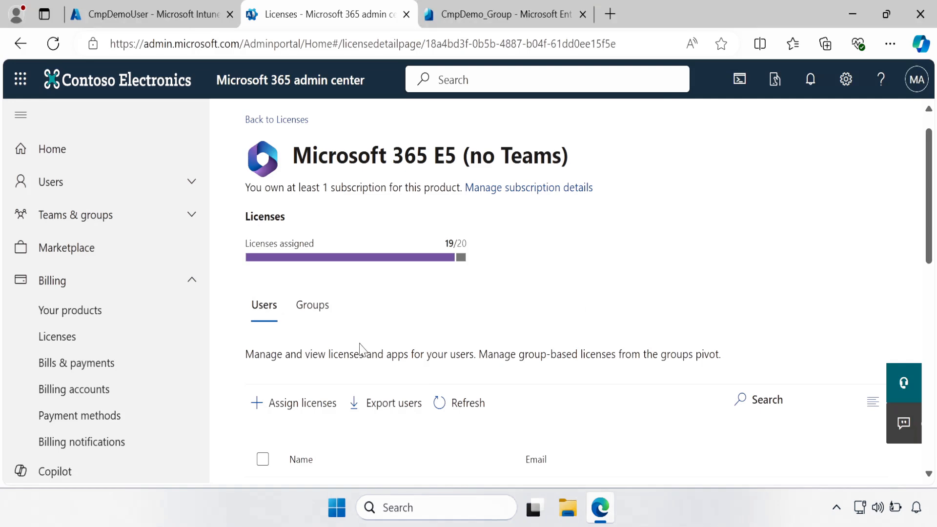
- Assign the Microsoft 365 E5 (no Teams) license to CmpDemoUser with its apps and services reviewed, reaching 20/20
{"action": "left_click", "coordinate": [291, 414]}
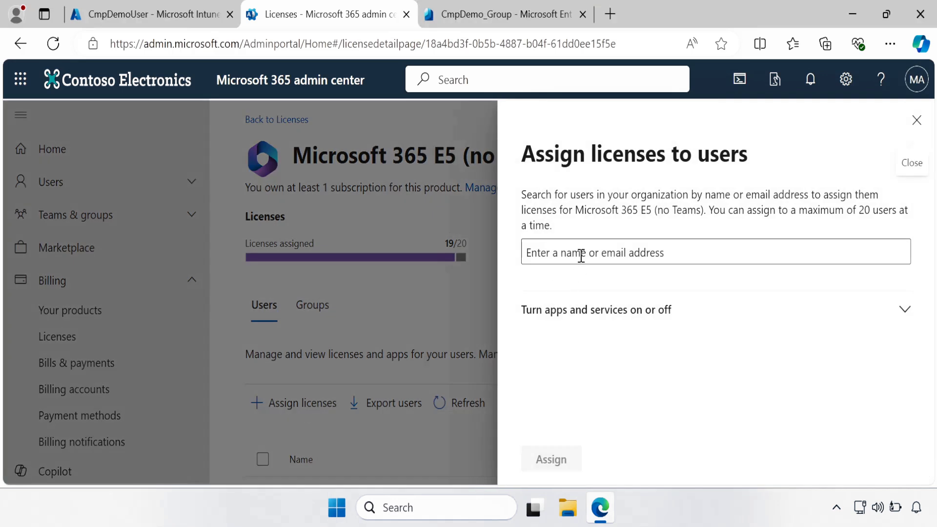
{"action": "left_click", "coordinate": [581, 255]}
{"action": "type", "text": "CmpDemoUser"}
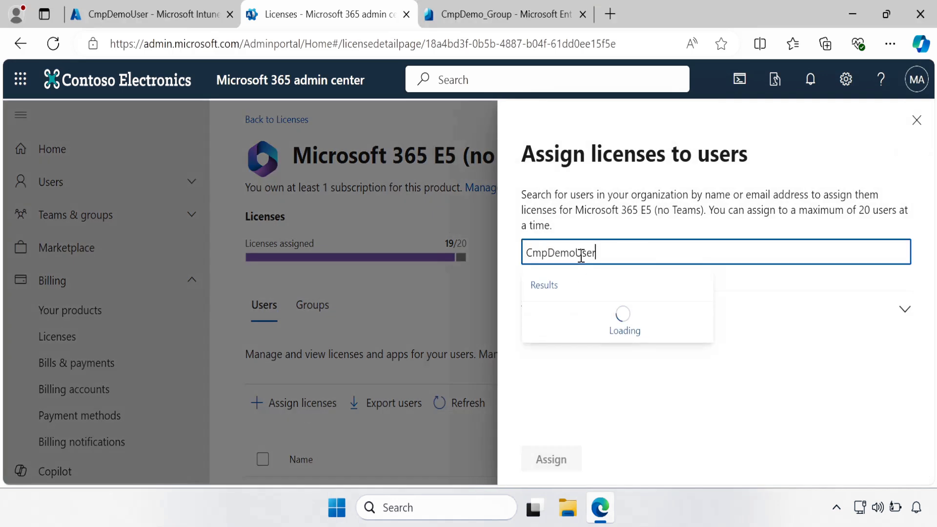
{"action": "left_click", "coordinate": [590, 324]}
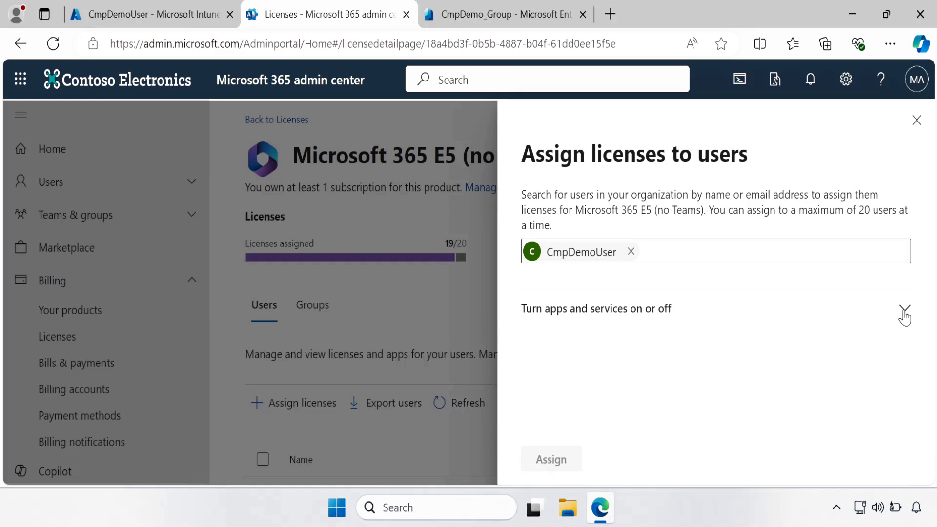
{"action": "left_click", "coordinate": [904, 311]}
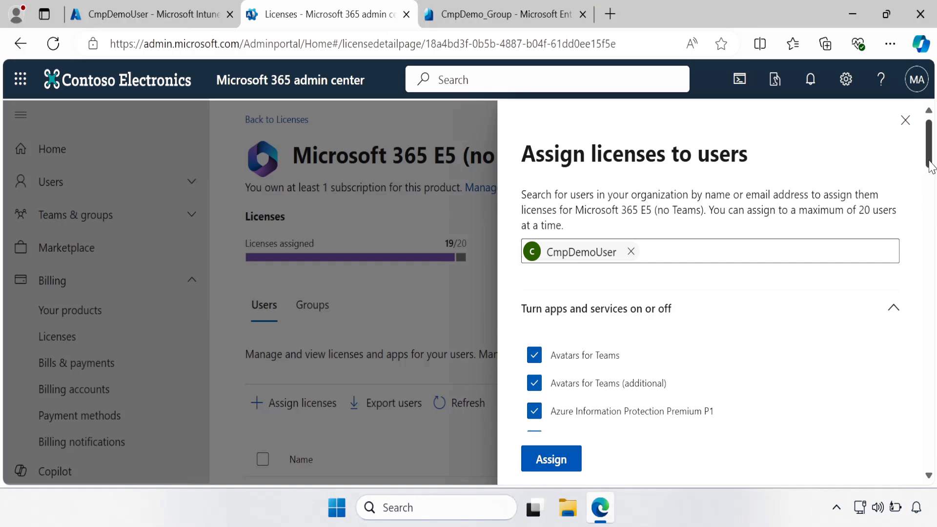
{"action": "scroll", "coordinate": [816, 268], "scroll_direction": "down", "scroll_amount": 3}
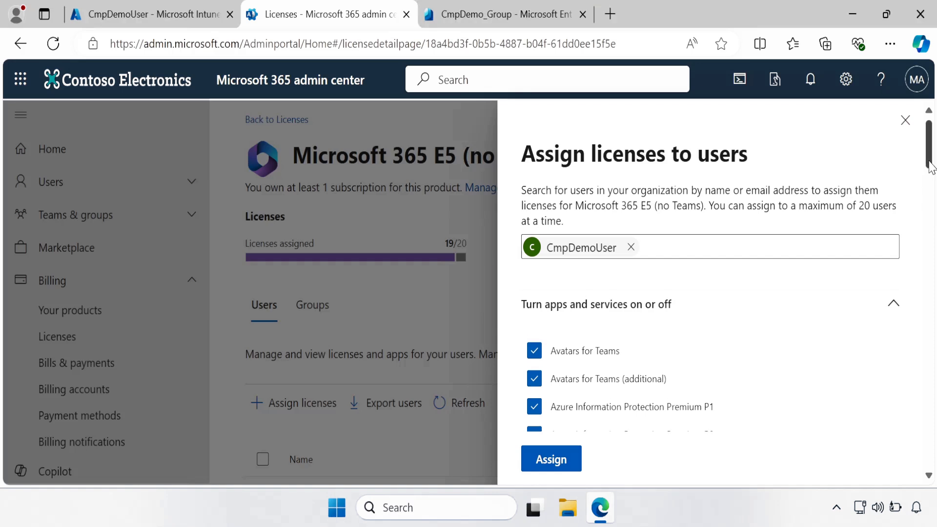
{"action": "left_click", "coordinate": [551, 461]}
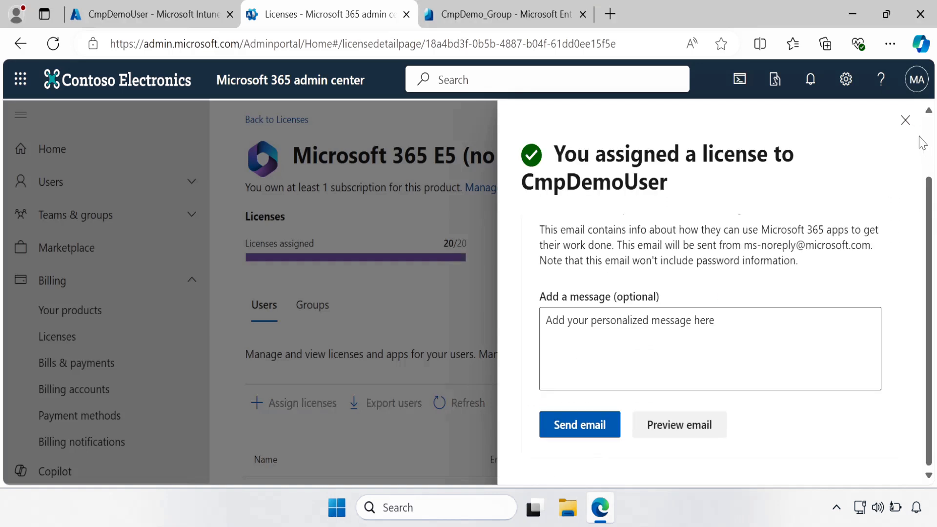
{"action": "left_click", "coordinate": [915, 121]}
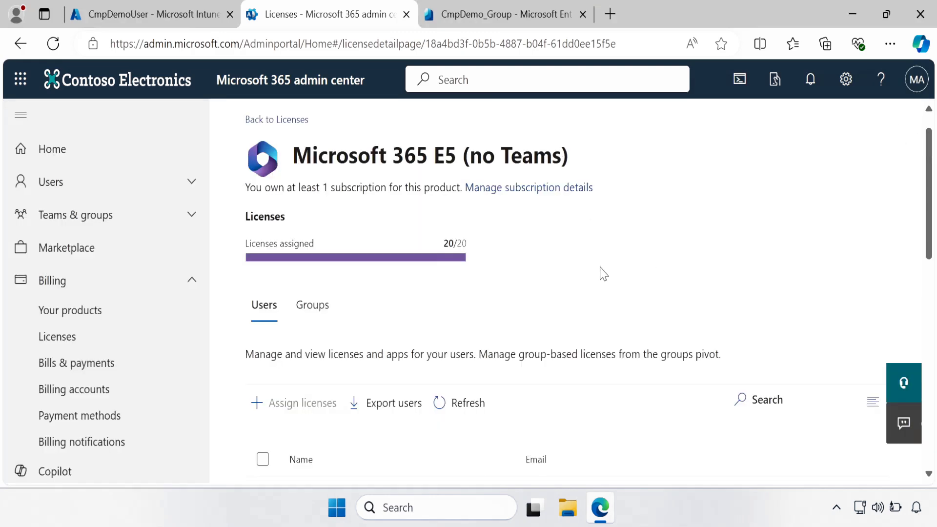